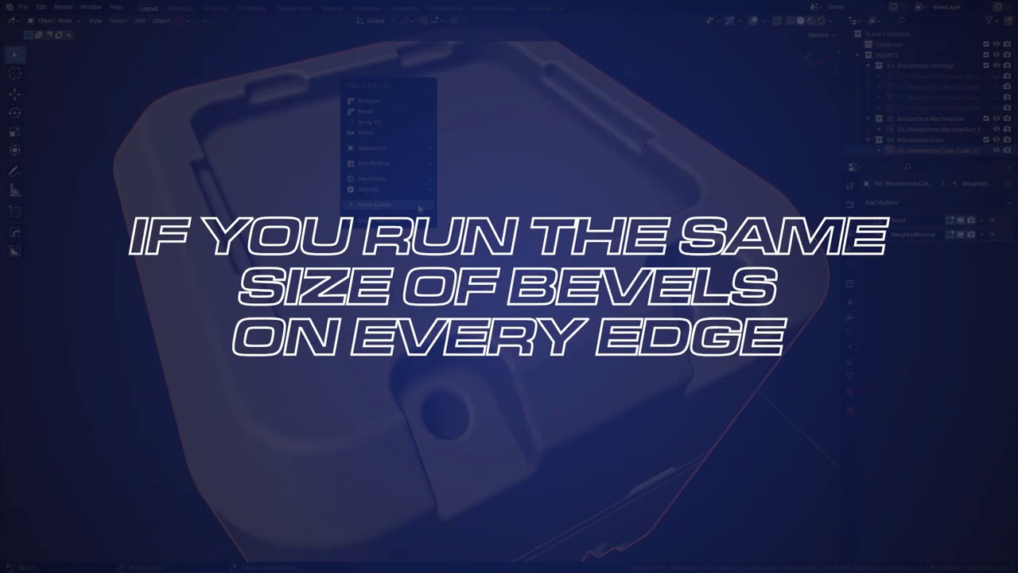
pyautogui.click(419, 208)
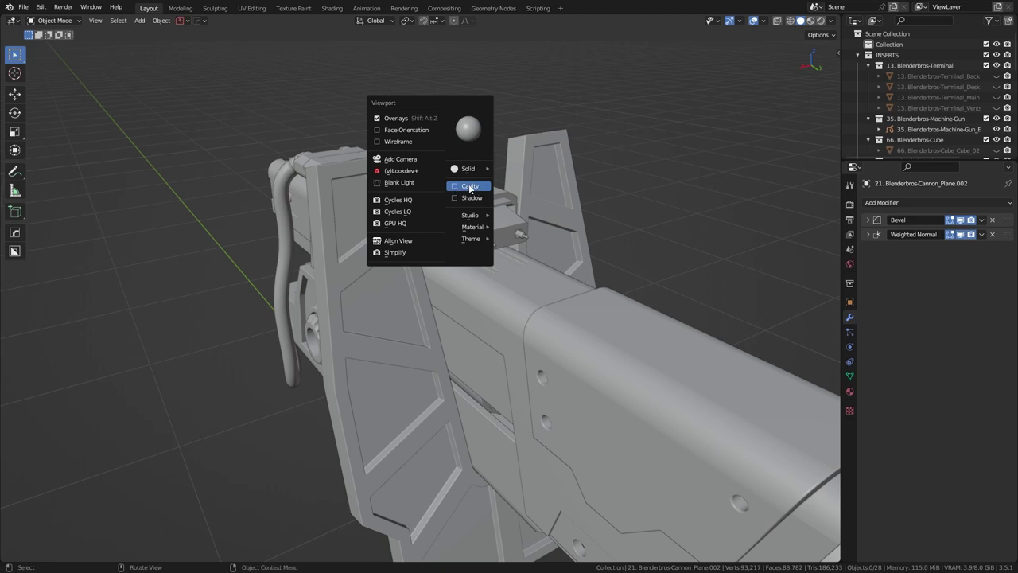
# Turn on Cavity in the viewport shading to emphasise the ridges and valleys of the cannon model
pyautogui.click(470, 186)
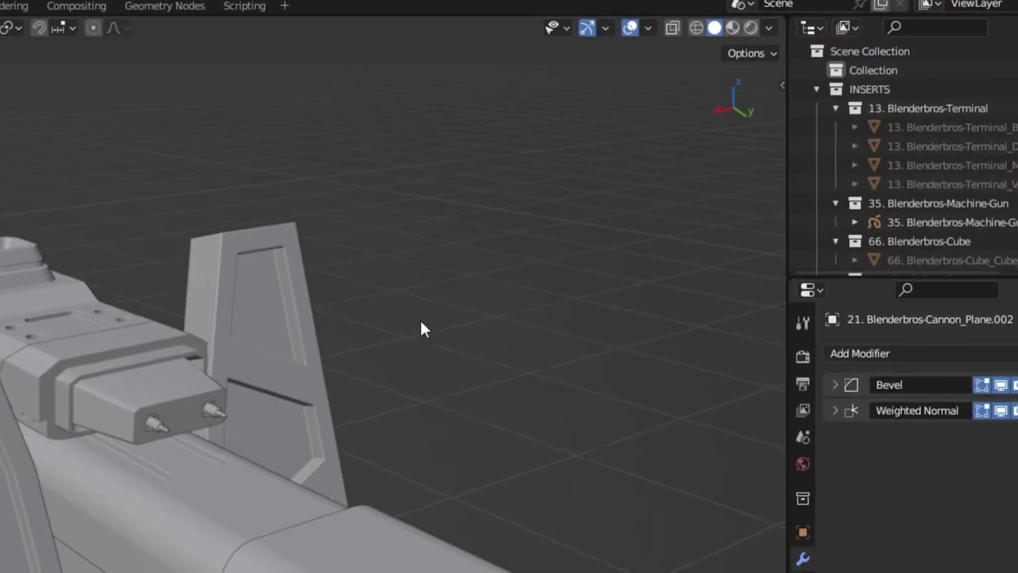
pyautogui.click(770, 28)
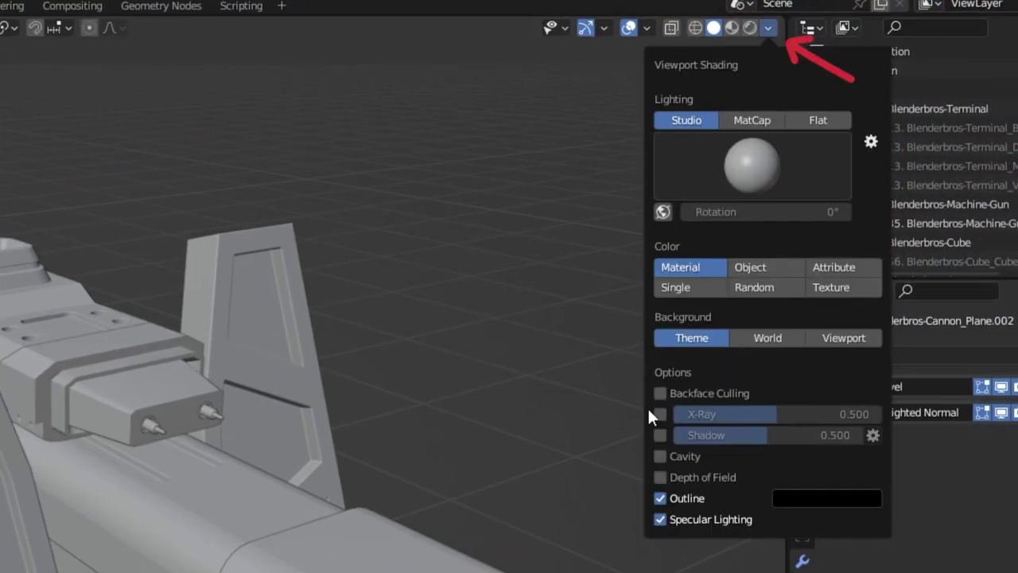
pyautogui.click(661, 456)
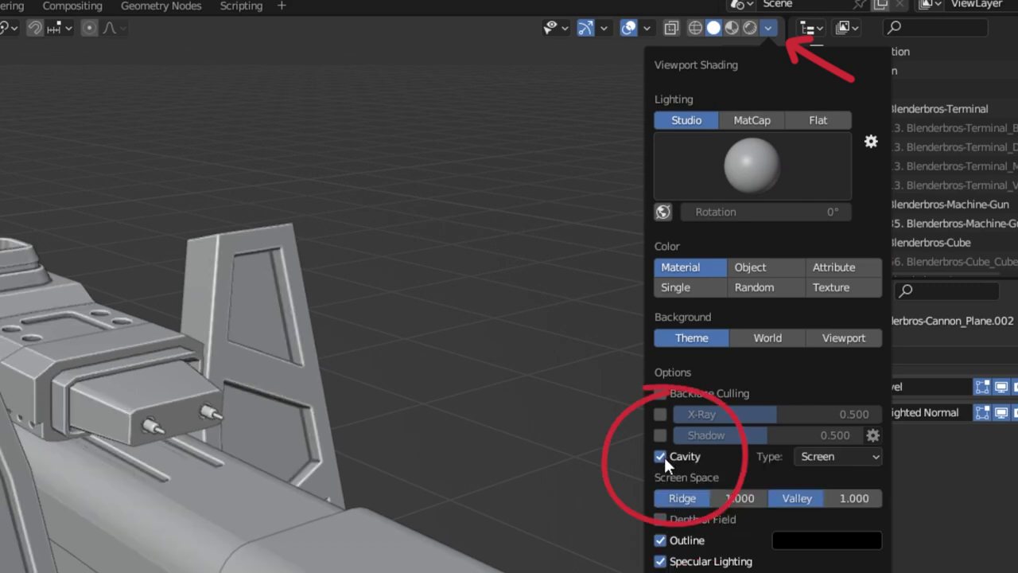
pyautogui.moveTo(373, 463); pyautogui.dragTo(664, 416, button='middle')
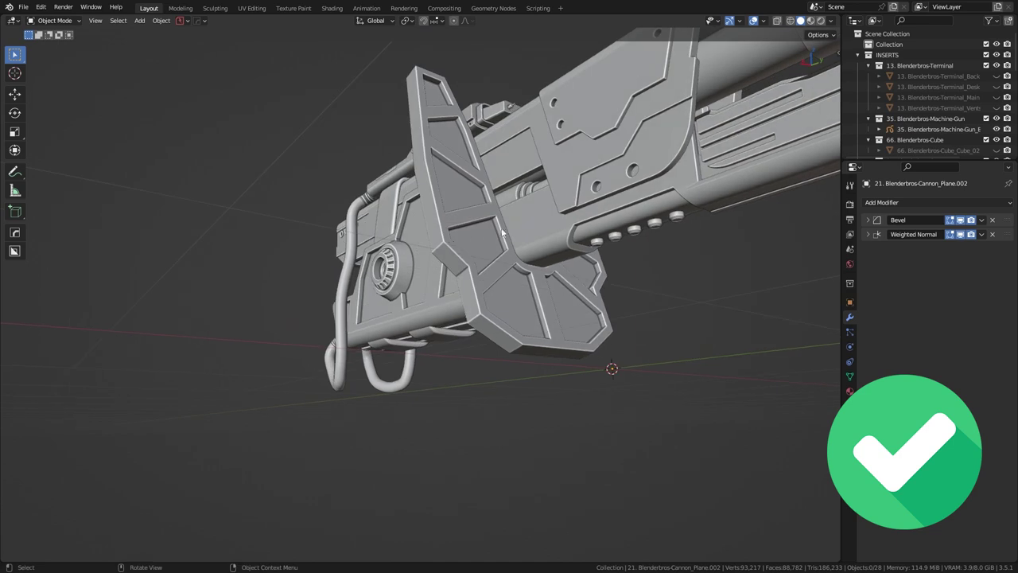
pyautogui.hotkey('shift', 'v')
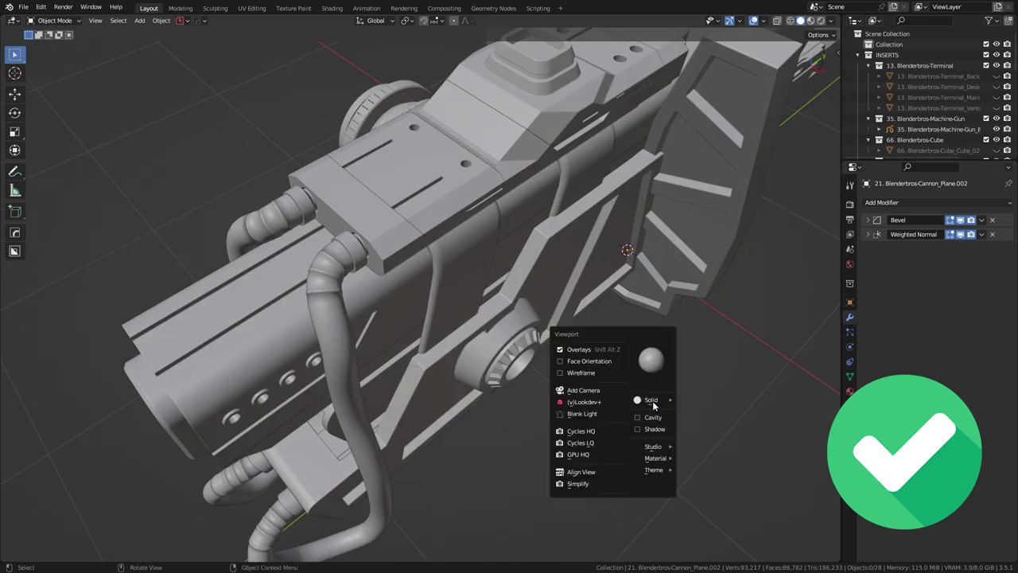
pyautogui.click(646, 417)
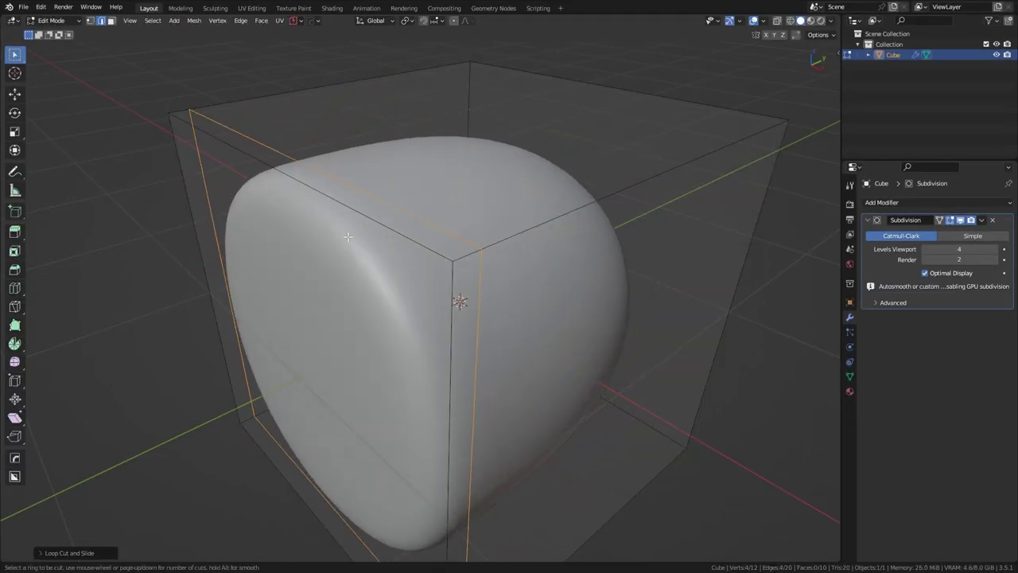
# Add supporting loop cuts close to the side and top edges of the subdivided cube, then leave Edit Mode
pyautogui.click(414, 199)
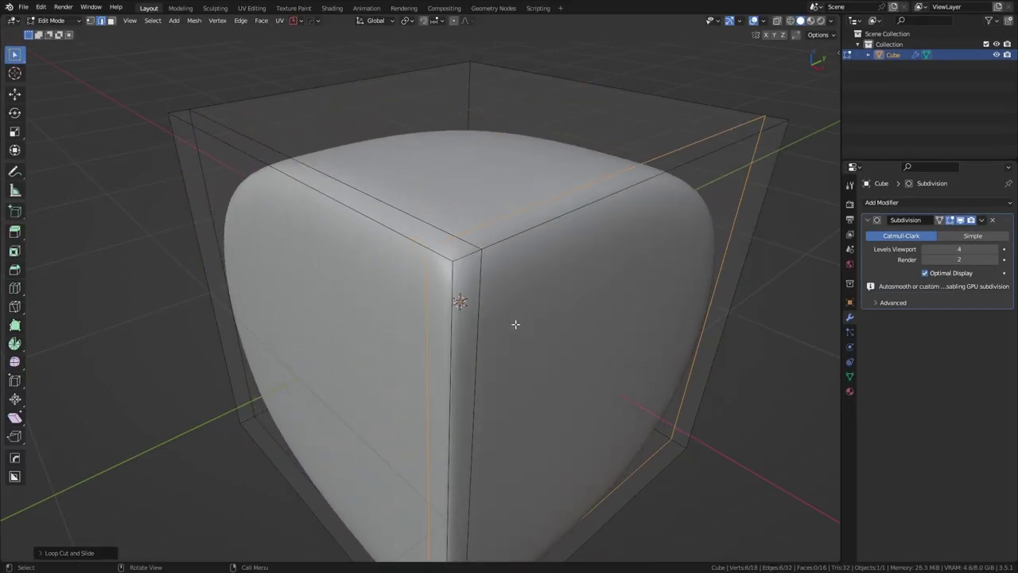
pyautogui.click(284, 361)
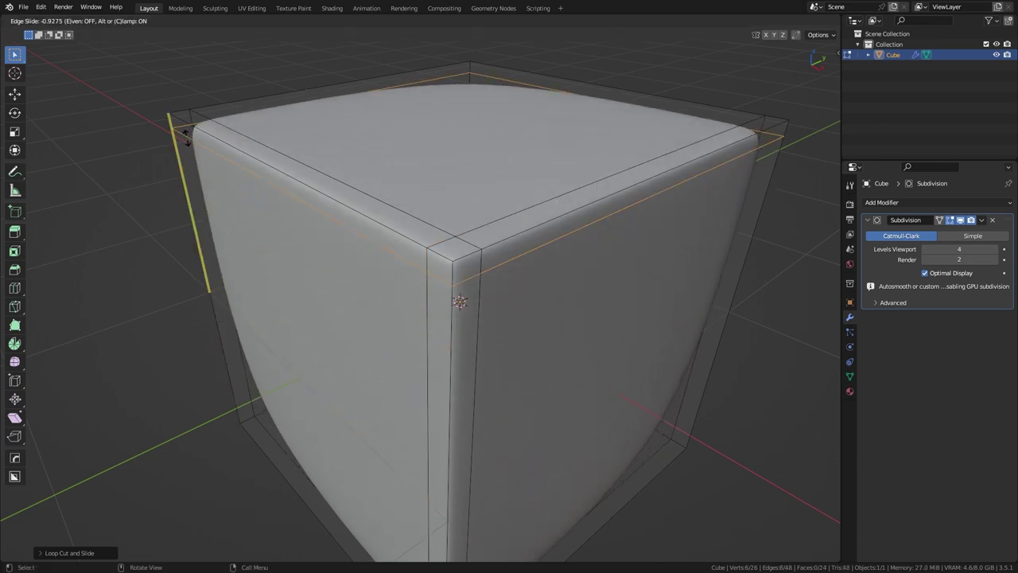
pyautogui.click(187, 133)
pyautogui.press('Tab')
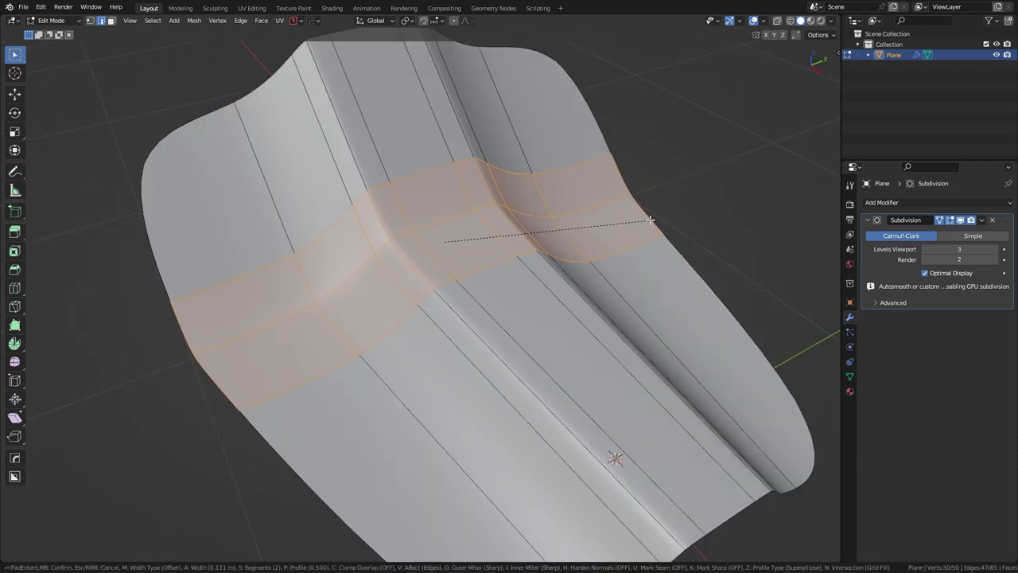
# Switch the subdivided plane out of Edit Mode and back to inspect its smoothed surface
pyautogui.press('Tab')
pyautogui.press('Tab')
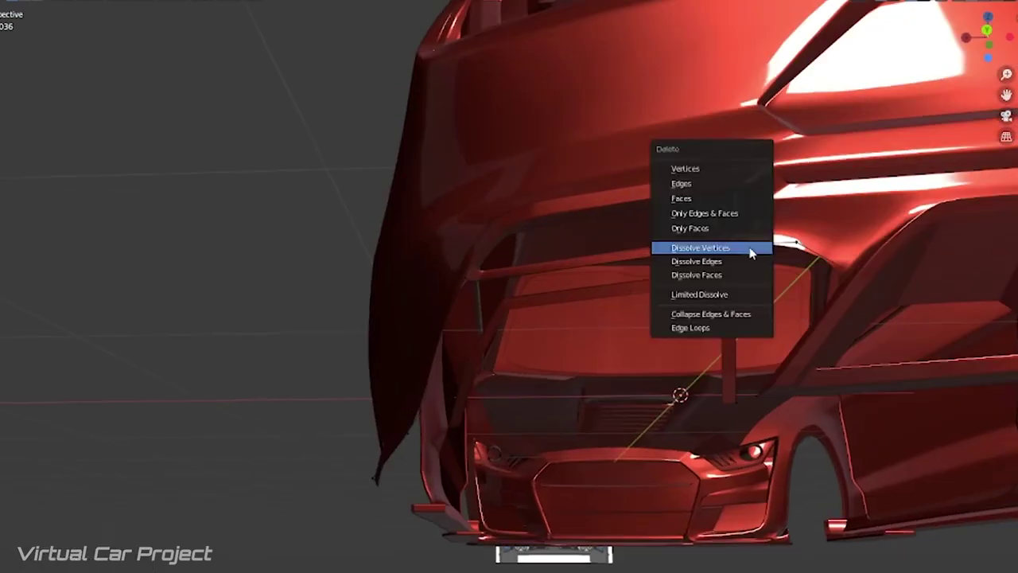
# Dissolve the selected vertices on the red car body and add a centred loop cut to its lower panel
pyautogui.click(700, 248)
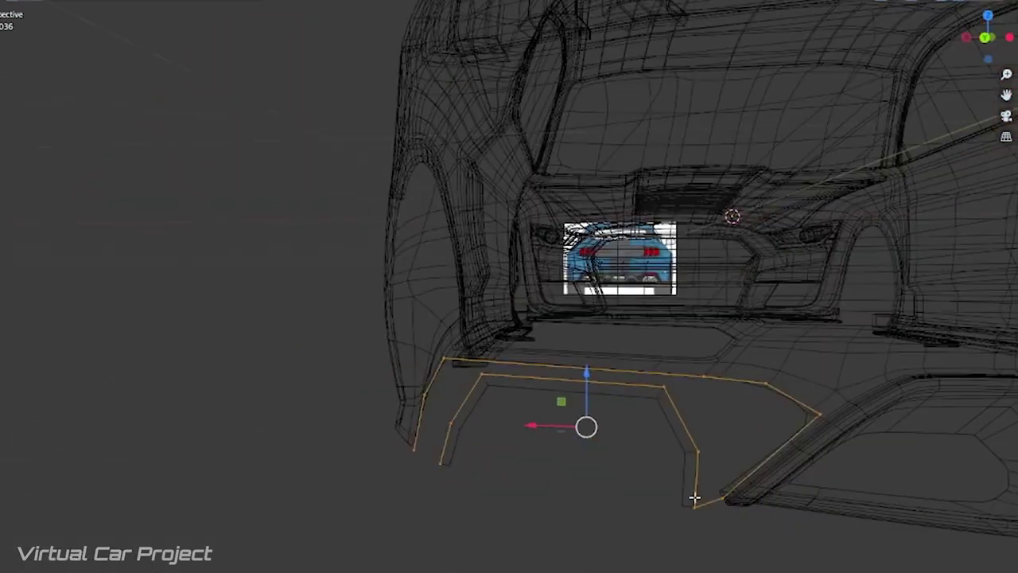
pyautogui.hotkey('ctrl', 'r')
pyautogui.click(714, 391)
pyautogui.rightClick(714, 391)
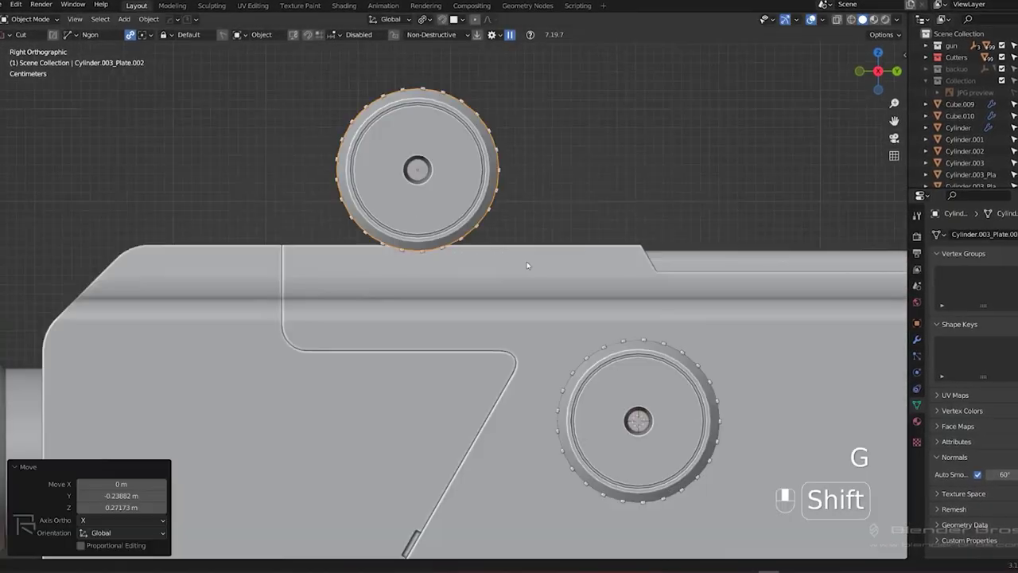
# Scale the ridged knob on the gun's upper surface to about 0.80 and duplicate it along the X axis
pyautogui.press('KP_7')
pyautogui.press('Tab')
pyautogui.hotkey('shift', 's')
pyautogui.press('s')
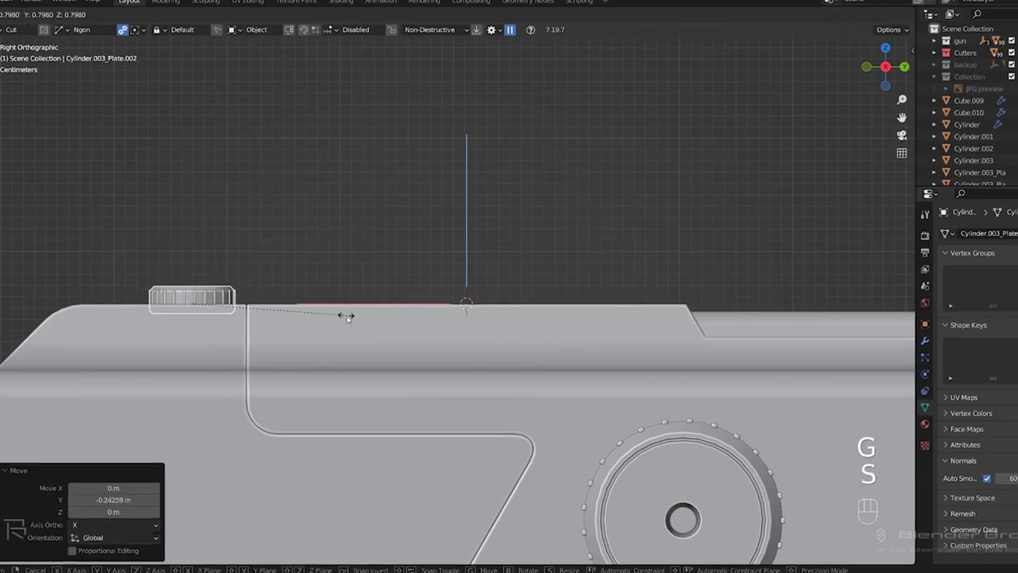
pyautogui.hotkey('shift', 'd')
pyautogui.press('x')
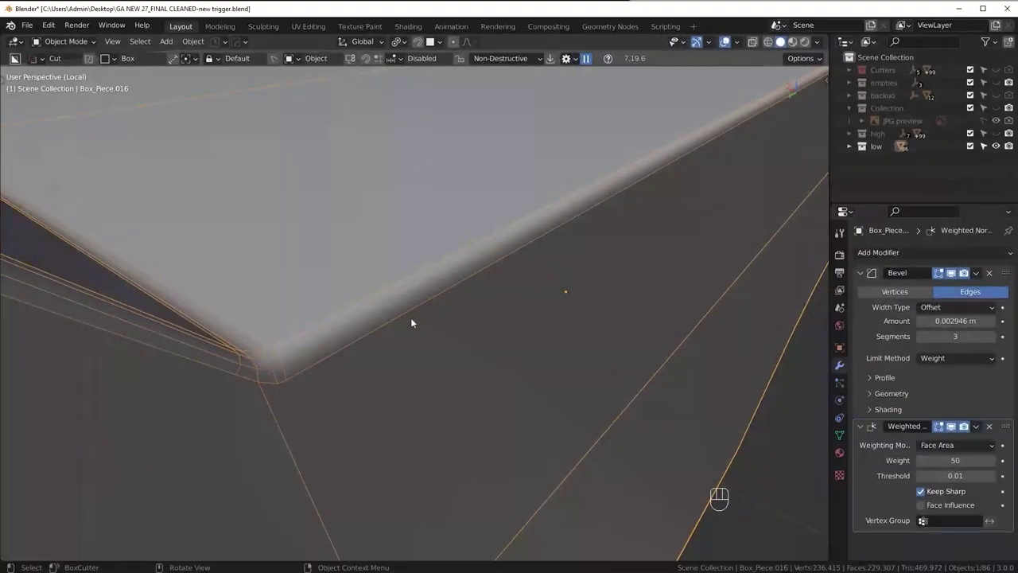
# Lower the number of segments in the box piece's Bevel modifier
pyautogui.click(923, 336)
pyautogui.click(923, 336)
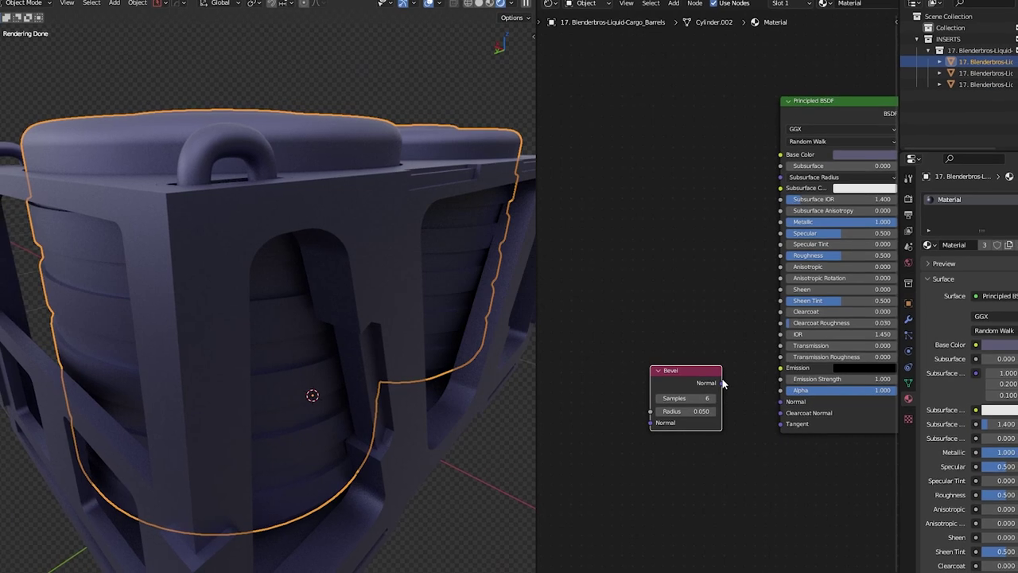
# Connect the Bevel node's Normal output to the Principled BSDF's Normal input and set the bevel radius to 0.005
pyautogui.moveTo(721, 383); pyautogui.dragTo(780, 401)
pyautogui.click(685, 411)
pyautogui.write('0')
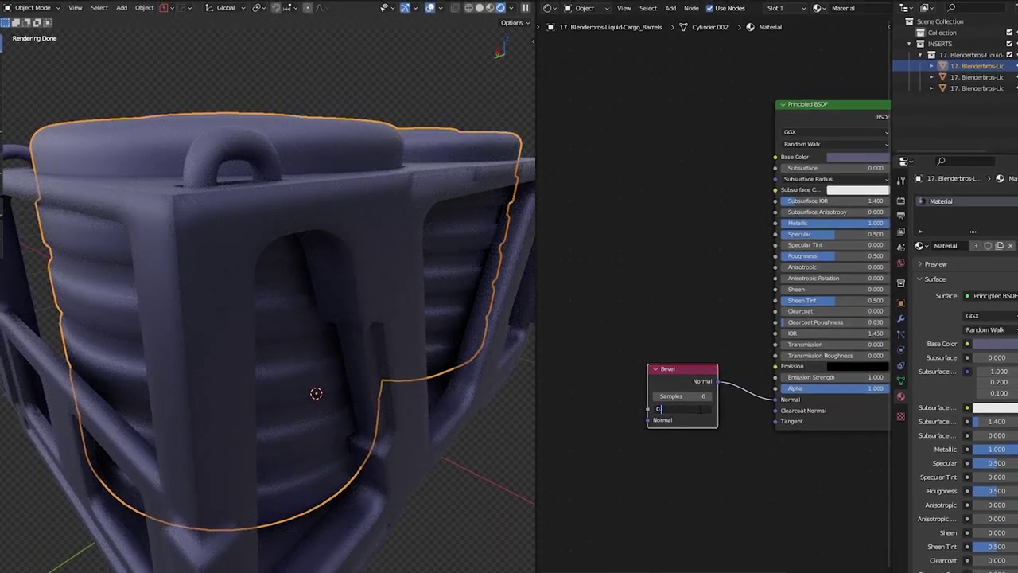
pyautogui.write('.005')
pyautogui.press('Return')
pyautogui.scroll(6, 361, 208)
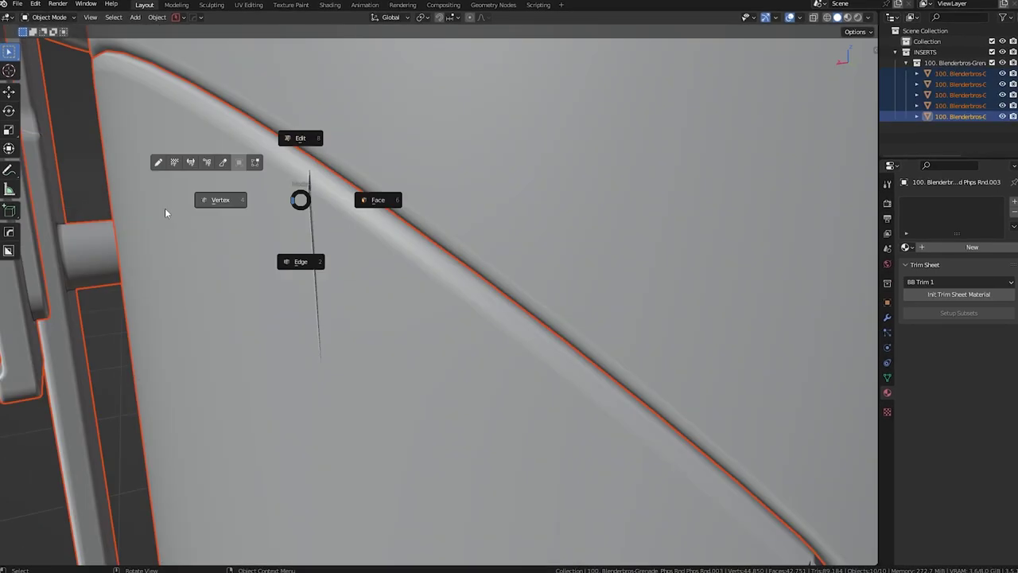
# Enter vertex editing on the selected grenade parts and slide the vertex at the shading artifact beside the curved bevel
pyautogui.click(164, 212)
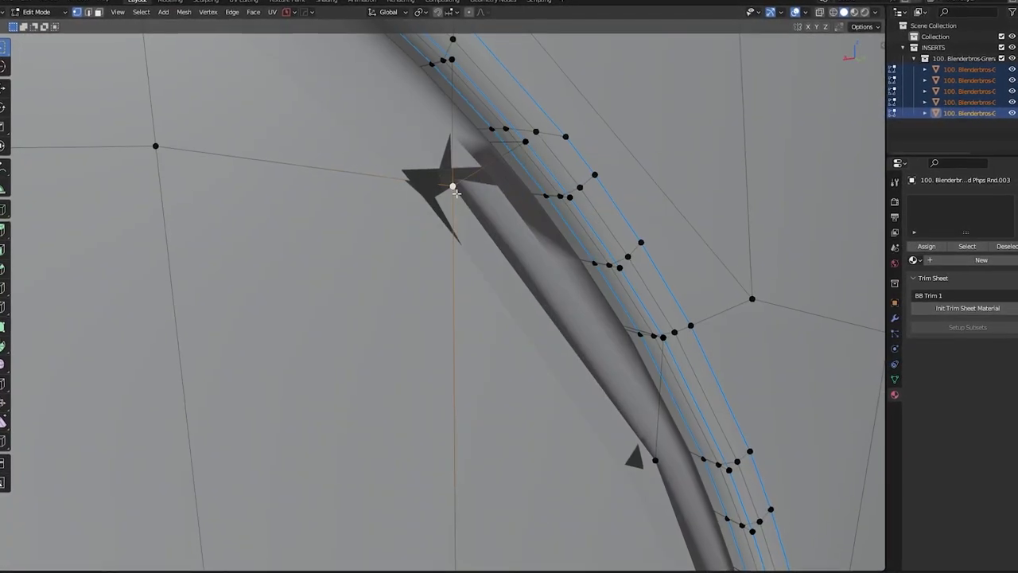
pyautogui.press('g')
pyautogui.press('g')
pyautogui.click(352, 228)
pyautogui.moveTo(353, 228); pyautogui.dragTo(545, 277, button='middle')
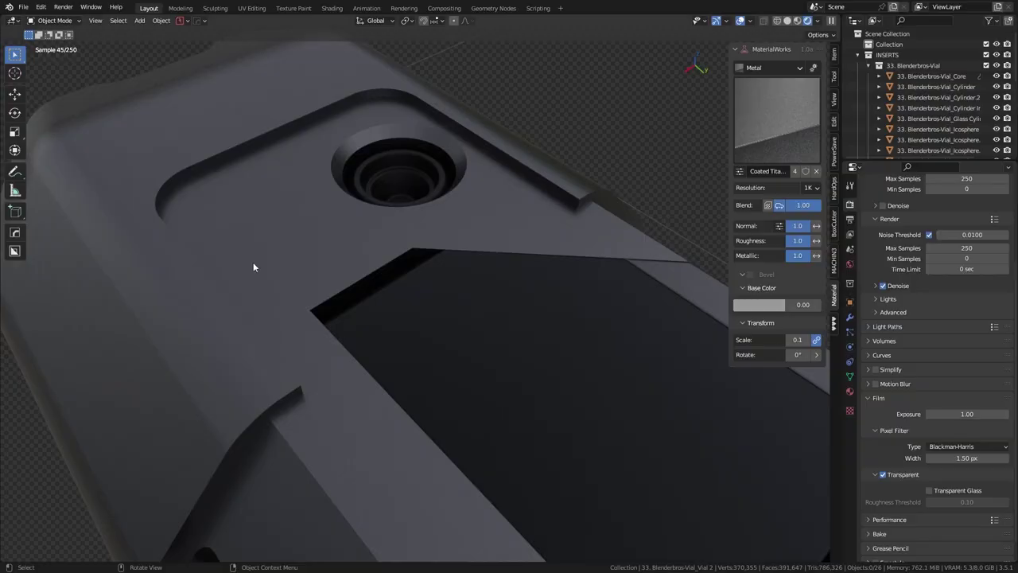
# Enable Bevel for the coated metal material on the vial model
pyautogui.click(750, 275)
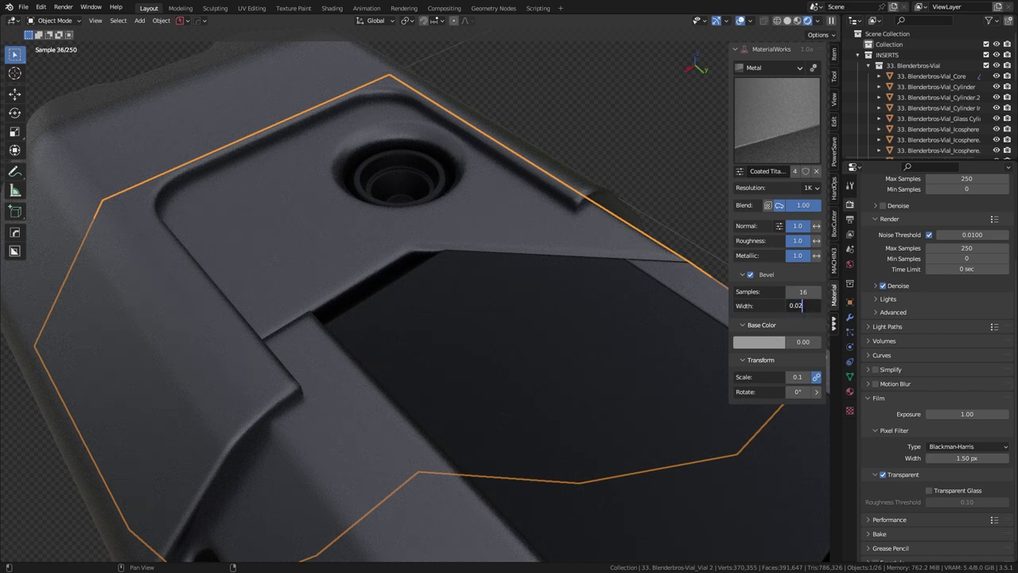